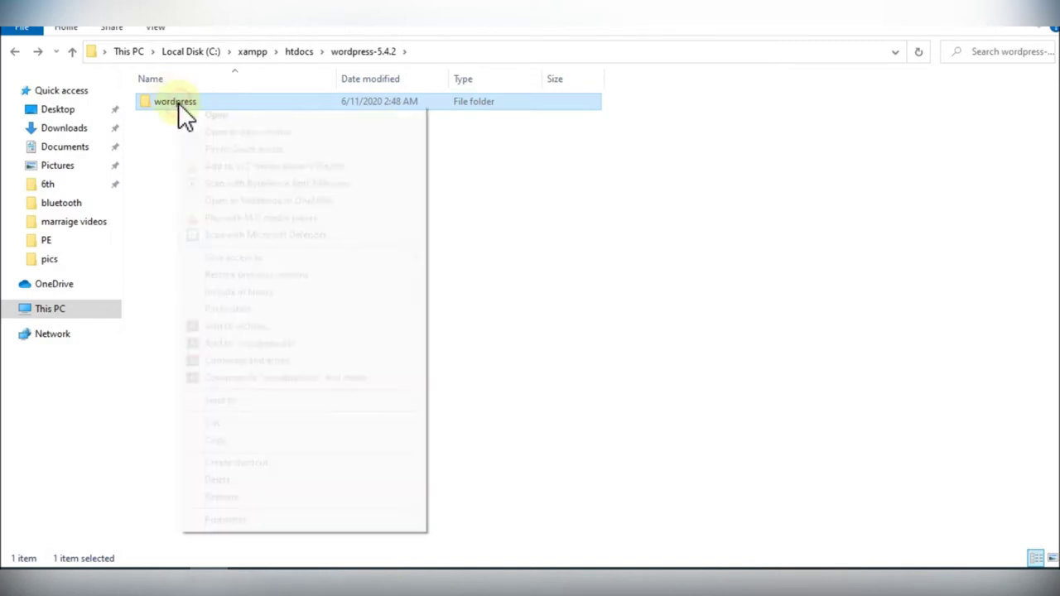
Step: Rename the wordpress folder to shopping4u and go back up to htdocs
right_click(178, 102)
left_click(281, 497)
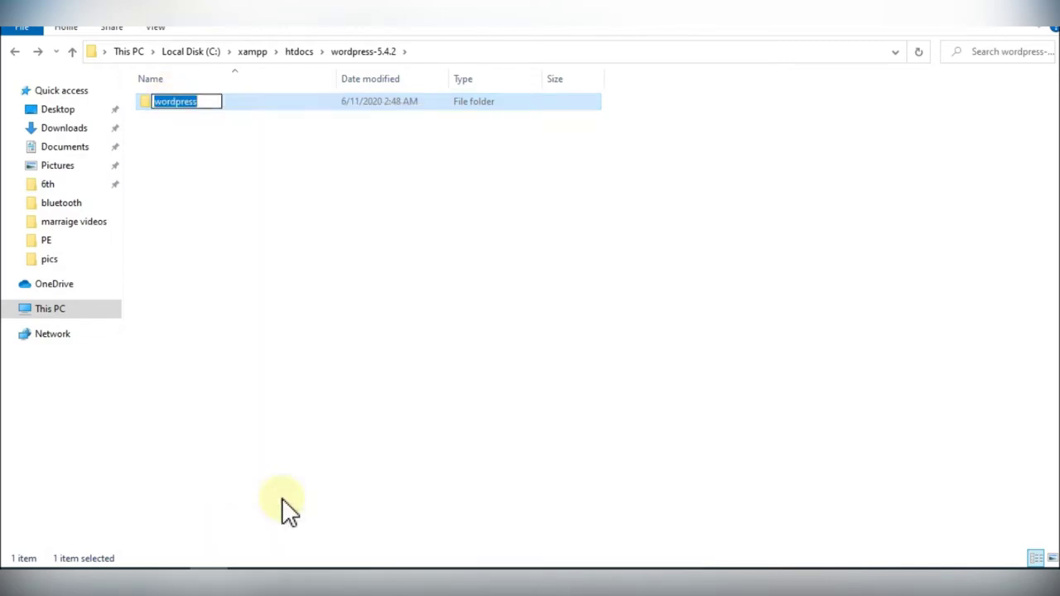
type("shop")
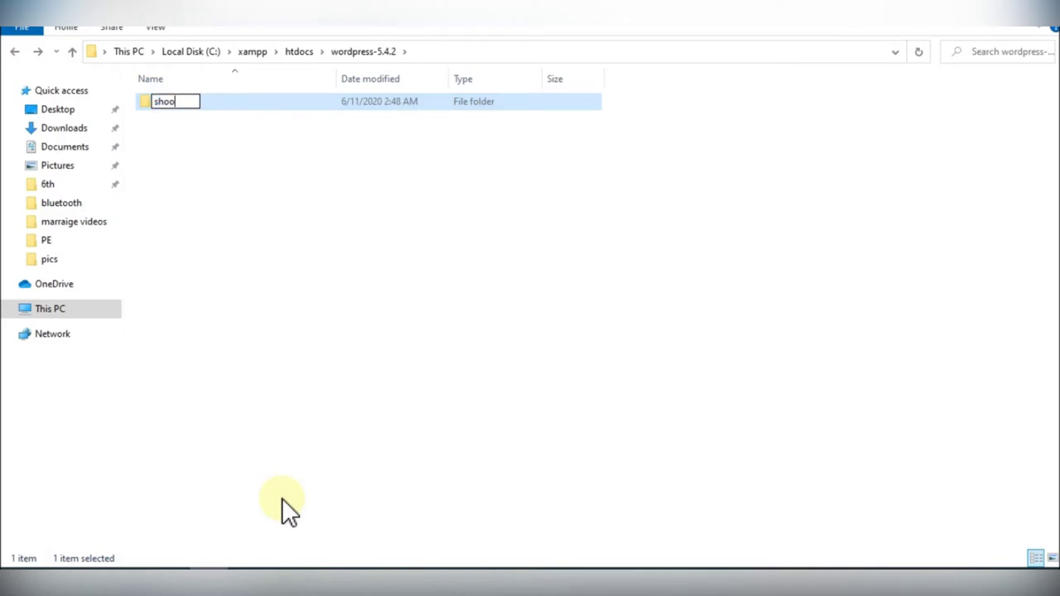
key("BackSpace")
type("pping4u")
key("Return")
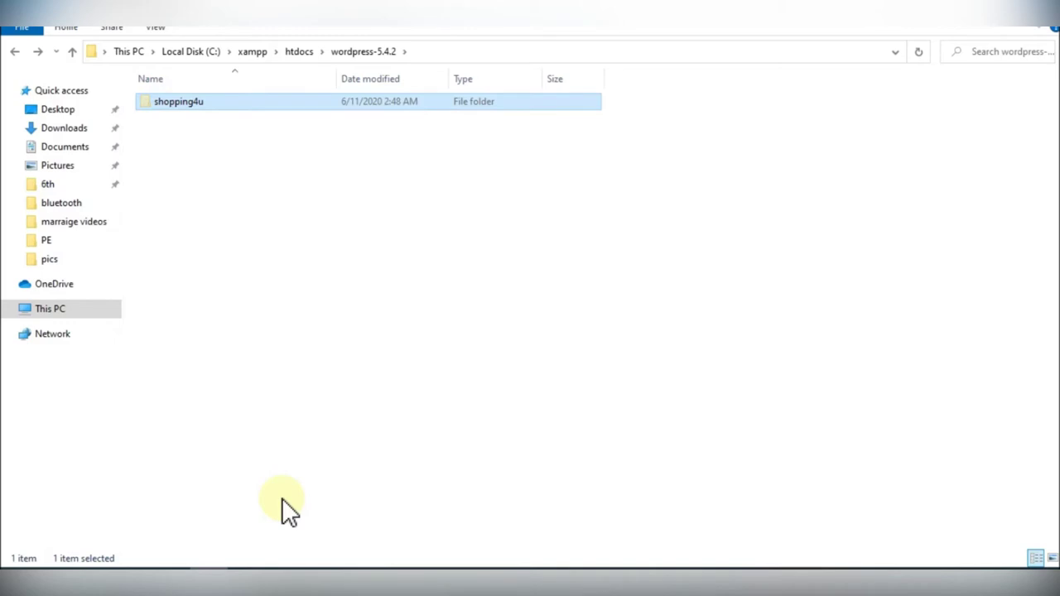
key("BackSpace")
Step: Delete the old shopping4u folder, bring in the renamed one, and delete wordpress-5.4.2
key("Up")
key("Up")
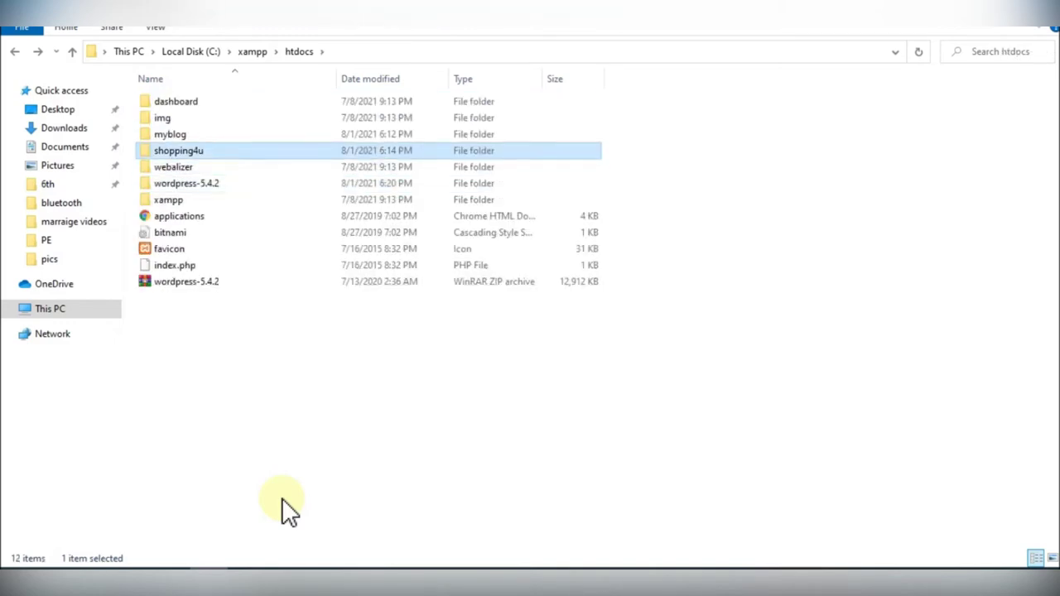
key("Delete")
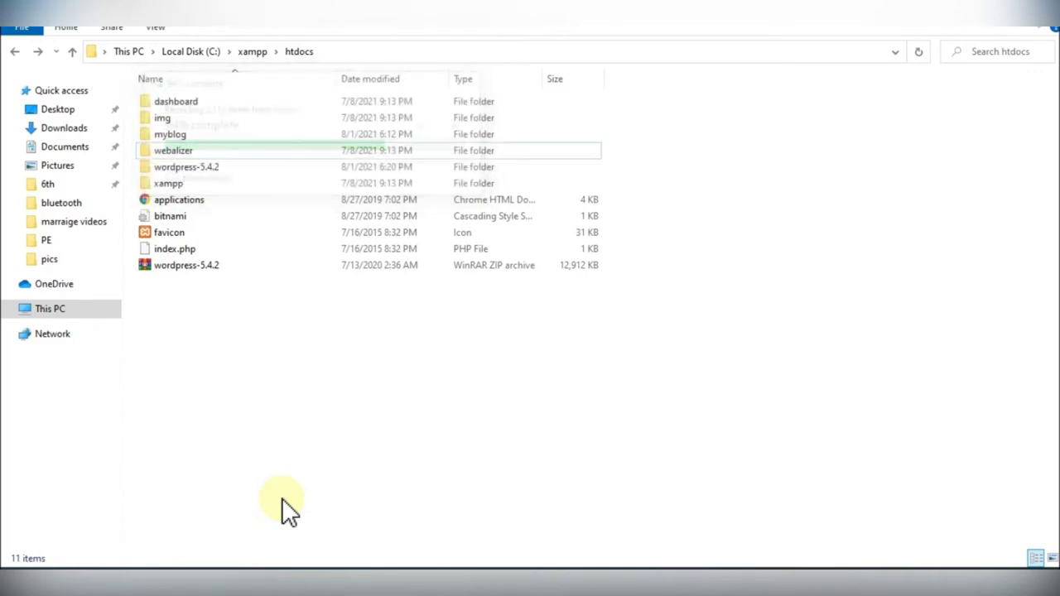
key("ctrl+z")
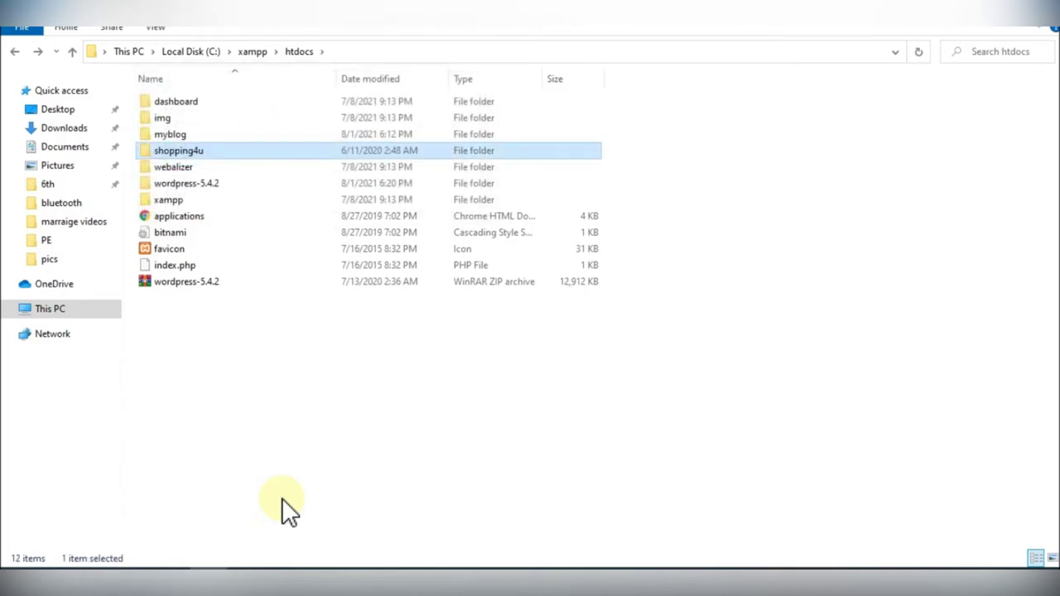
key("Down")
key("Down")
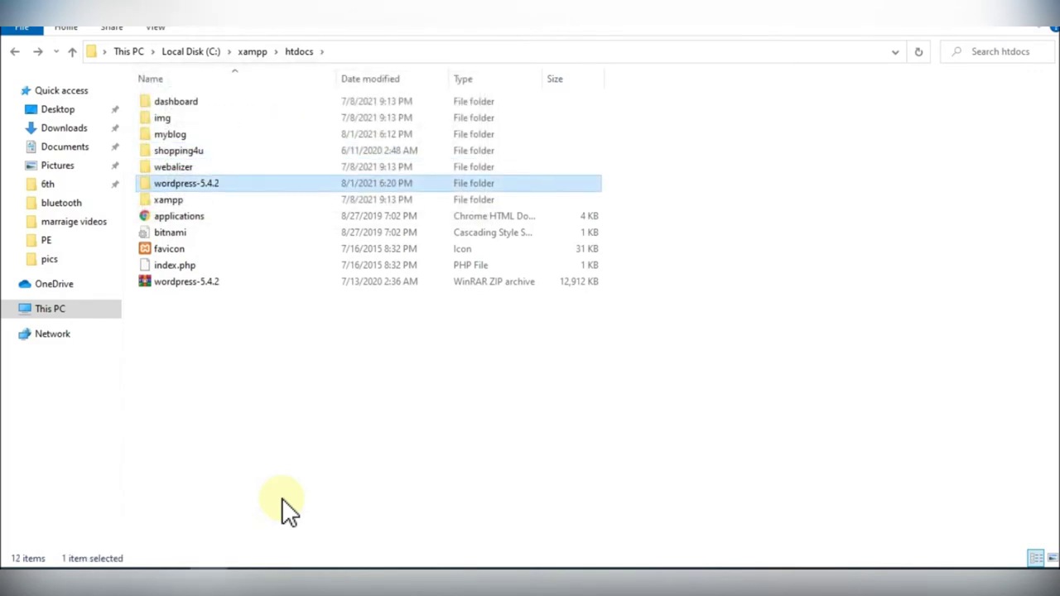
key("Delete")
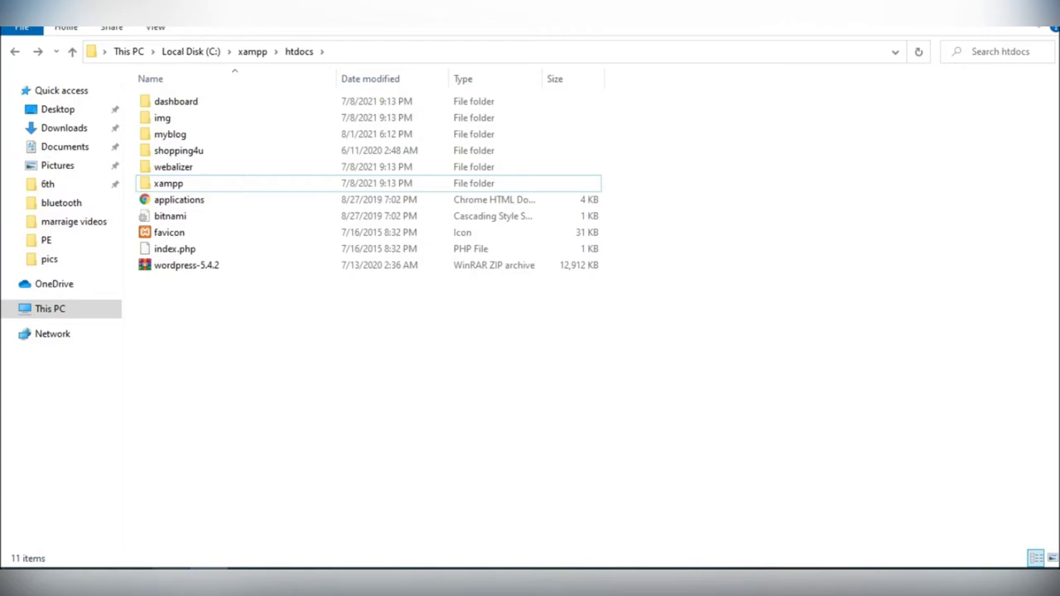
Step: In Chrome, strip wp-admin/setup-config.php from the address and load localhost/shopping4u
mouse_move(170, 583)
left_click(157, 538)
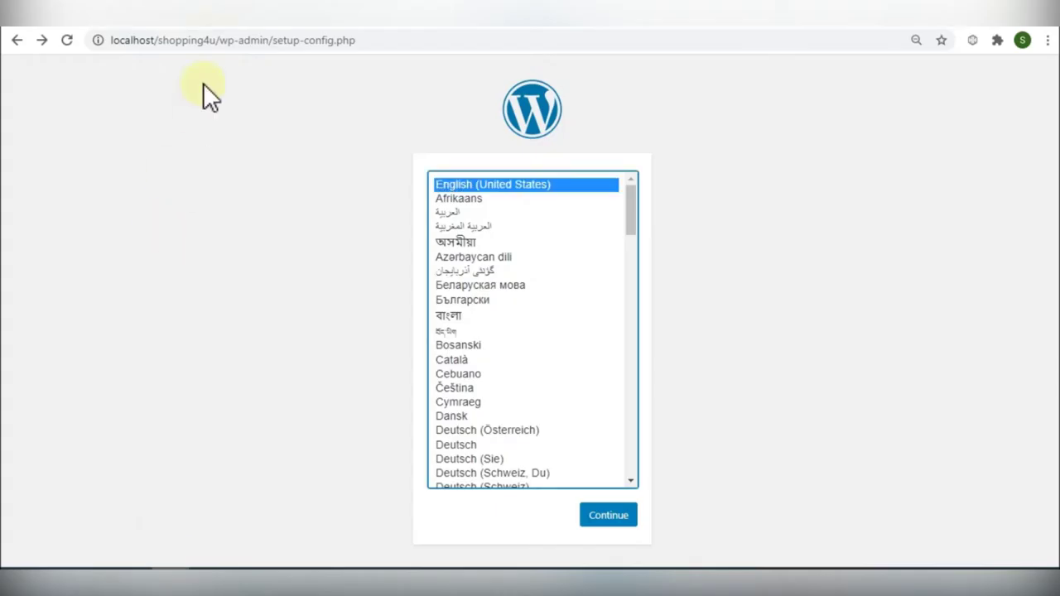
left_click_drag(220, 39, 644, 33)
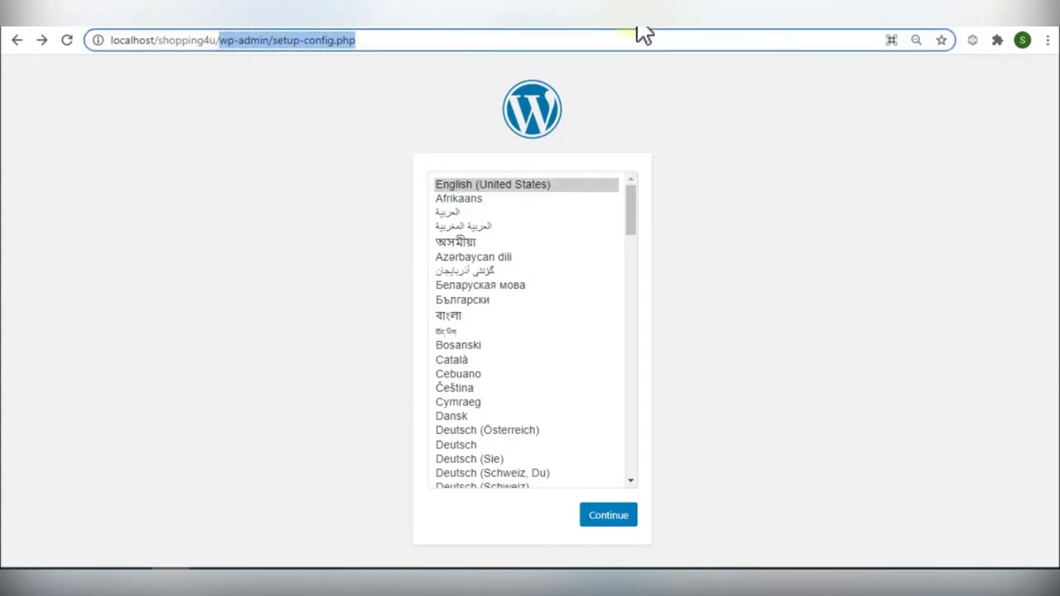
key("BackSpace")
key("Return")
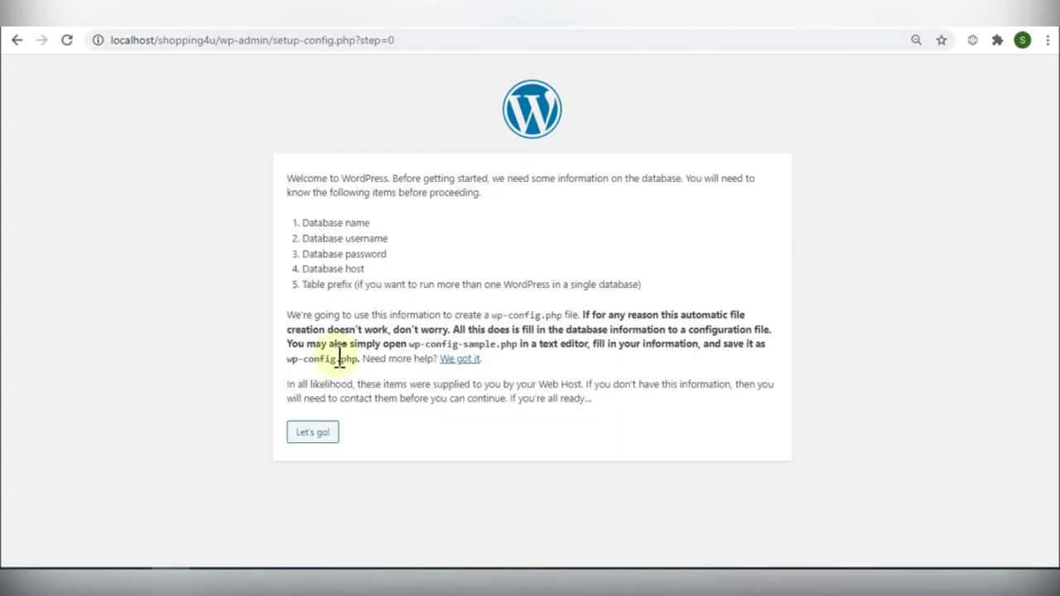
Step: Submit database wordpress1, user root and an empty password, then run the installation
left_click(327, 430)
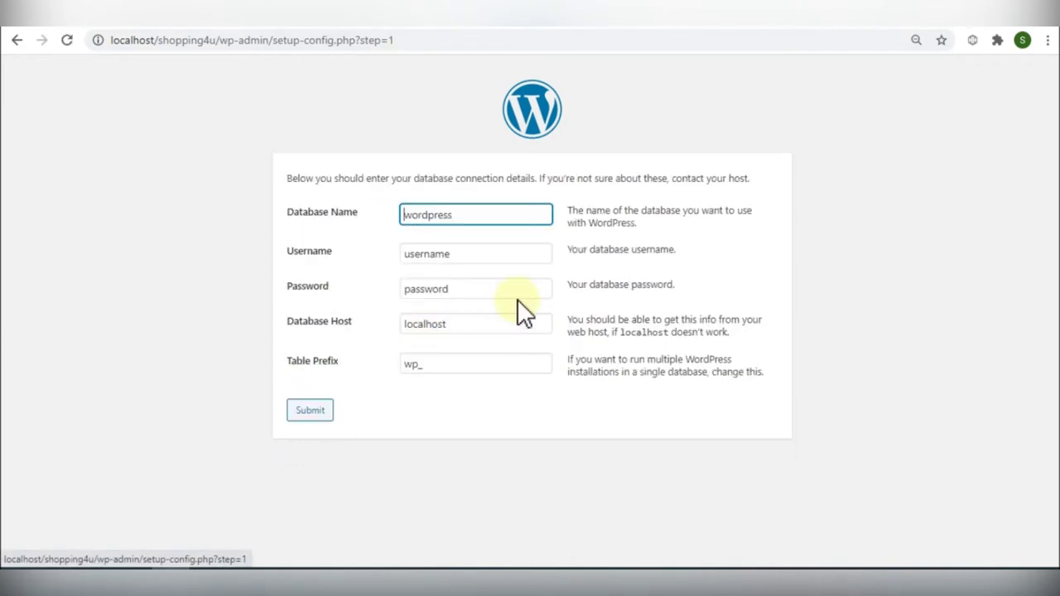
left_click(459, 215)
type("1")
left_click(457, 255)
double_click(457, 254)
type("root")
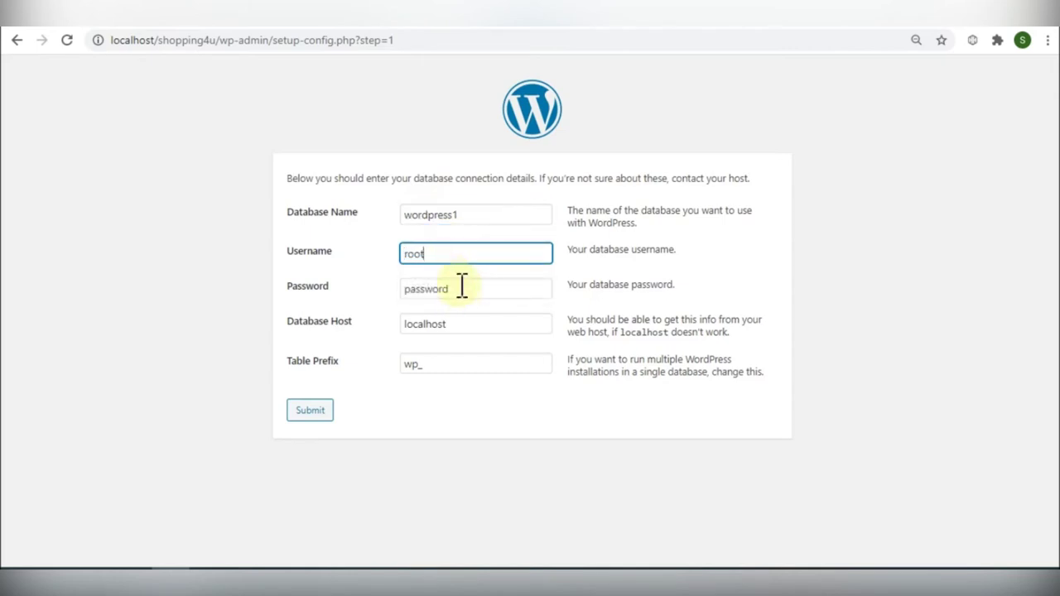
left_click(462, 289)
key("BackSpace")
key("BackSpace")
key("BackSpace")
key("BackSpace")
key("BackSpace")
key("BackSpace")
key("BackSpace")
key("BackSpace")
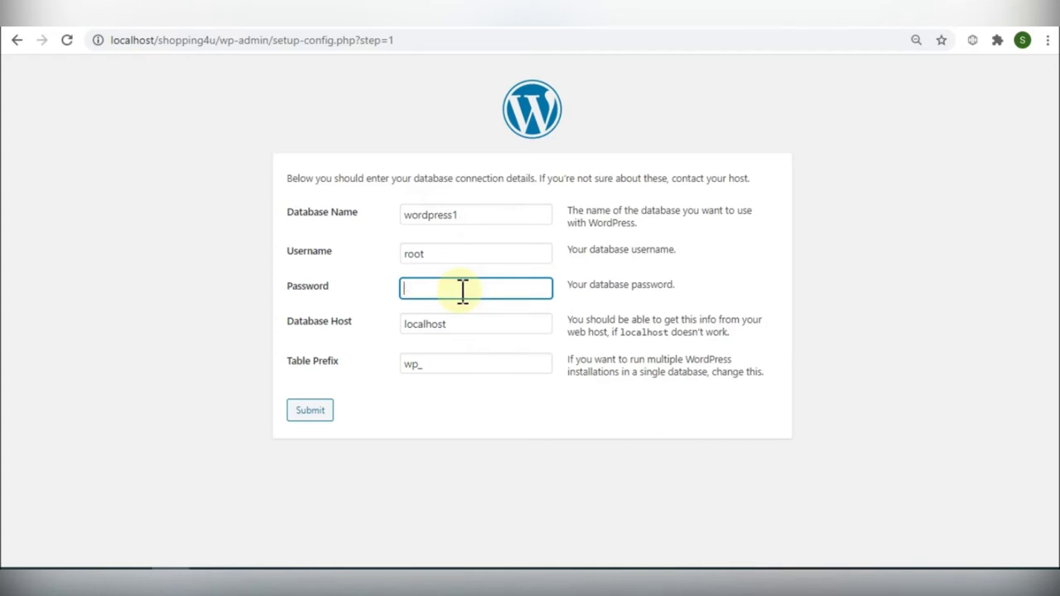
left_click(323, 407)
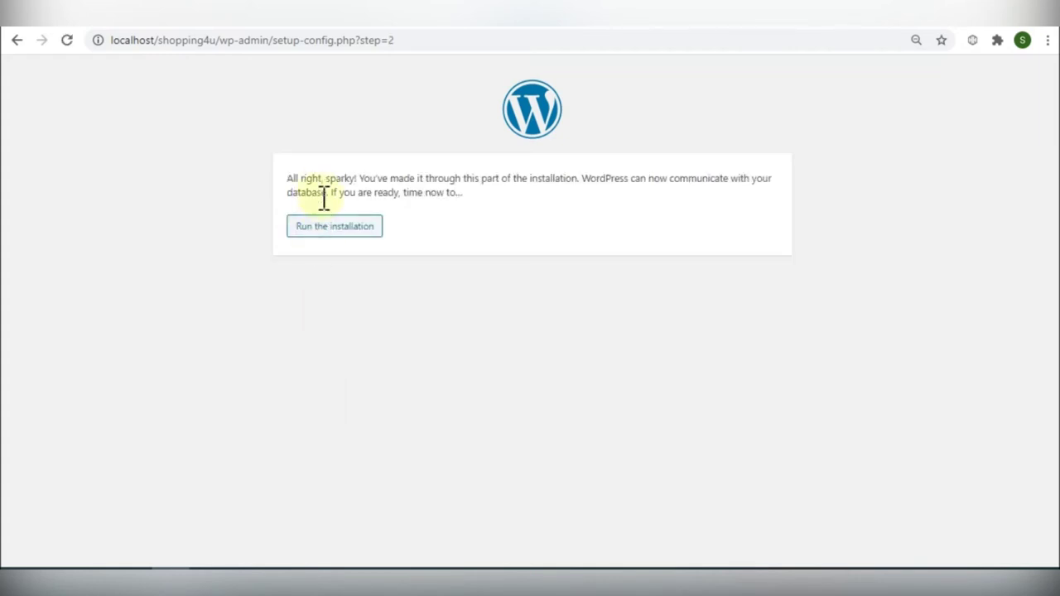
left_click(333, 235)
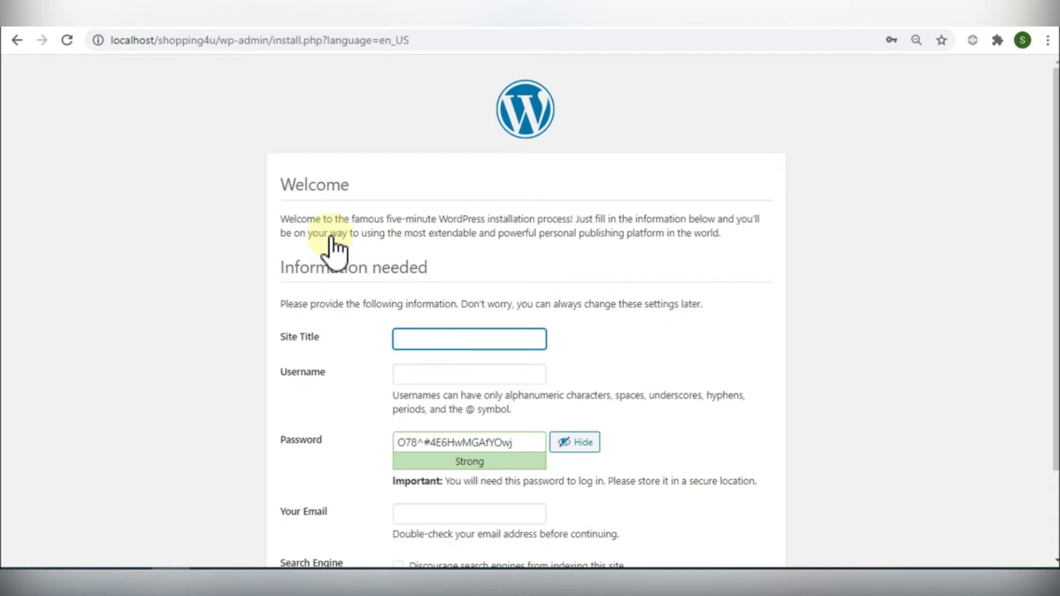
Step: Enter the site title Shopping4U and an admin username
type("Shop")
key("BackSpace")
type("pping4U")
left_click(459, 379)
type("S")
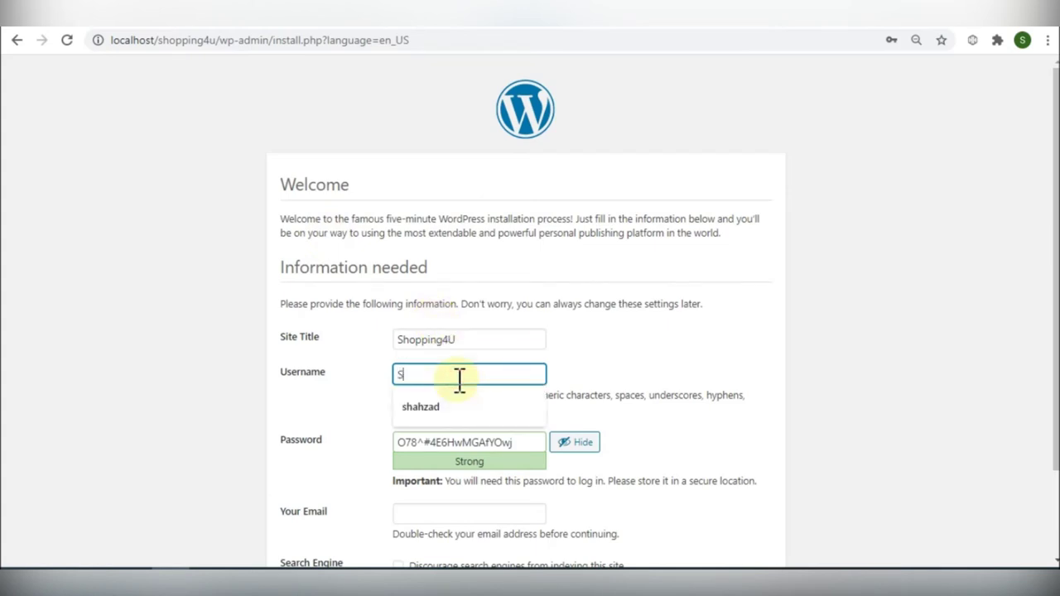
type("hahzad1")
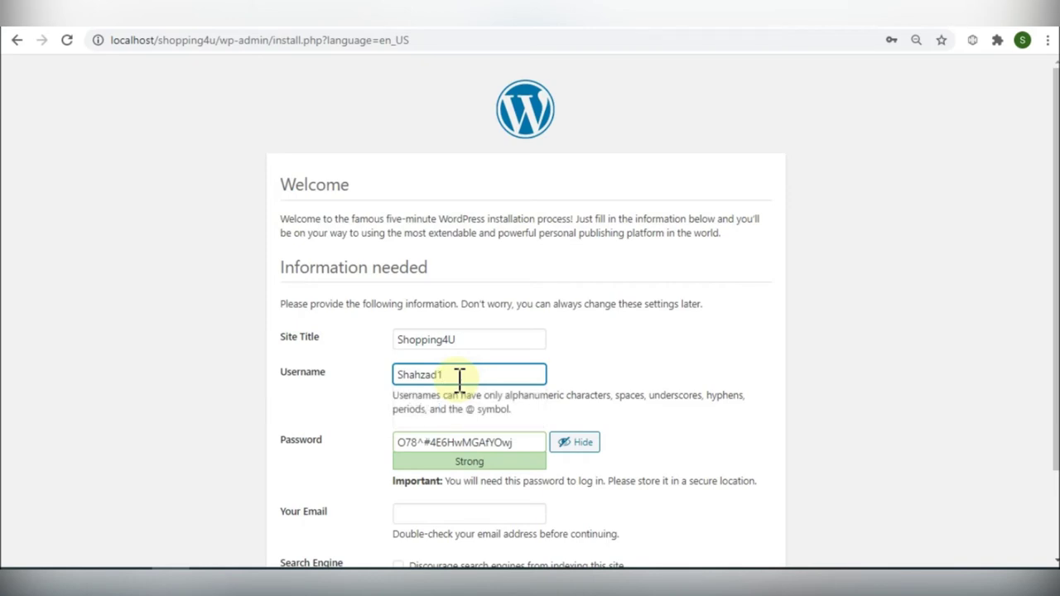
Step: Replace the generated admin password with your own password
left_click(522, 445)
left_click_drag(523, 445, 367, 464)
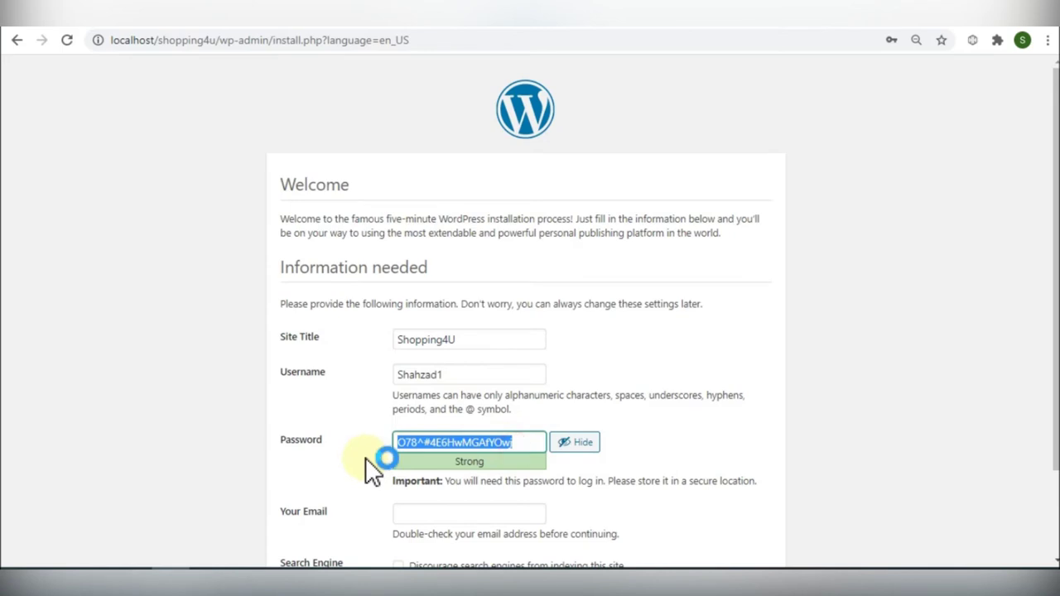
left_click(651, 473)
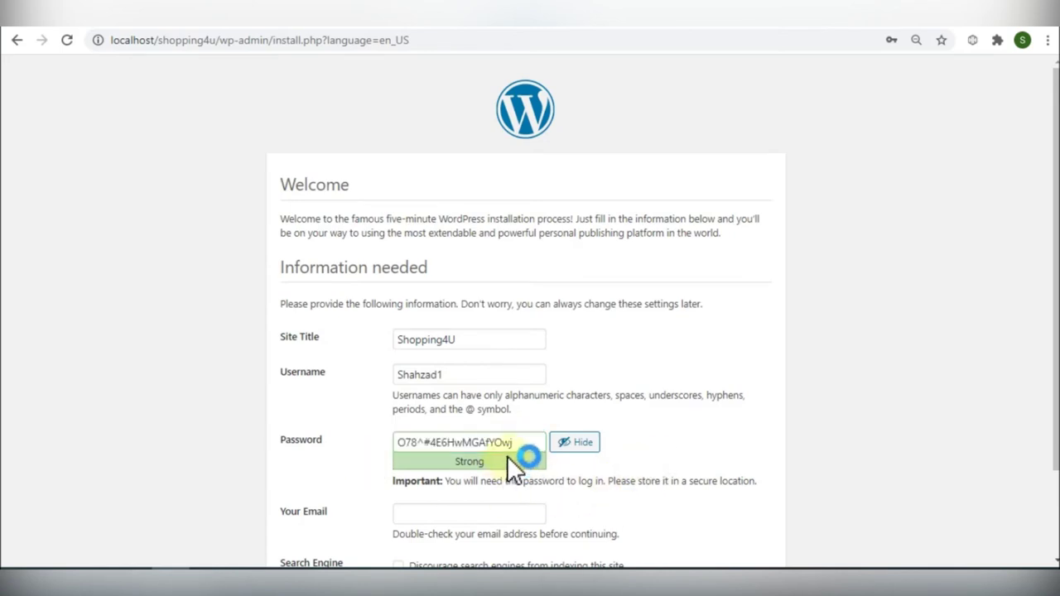
left_click_drag(527, 446, 302, 465)
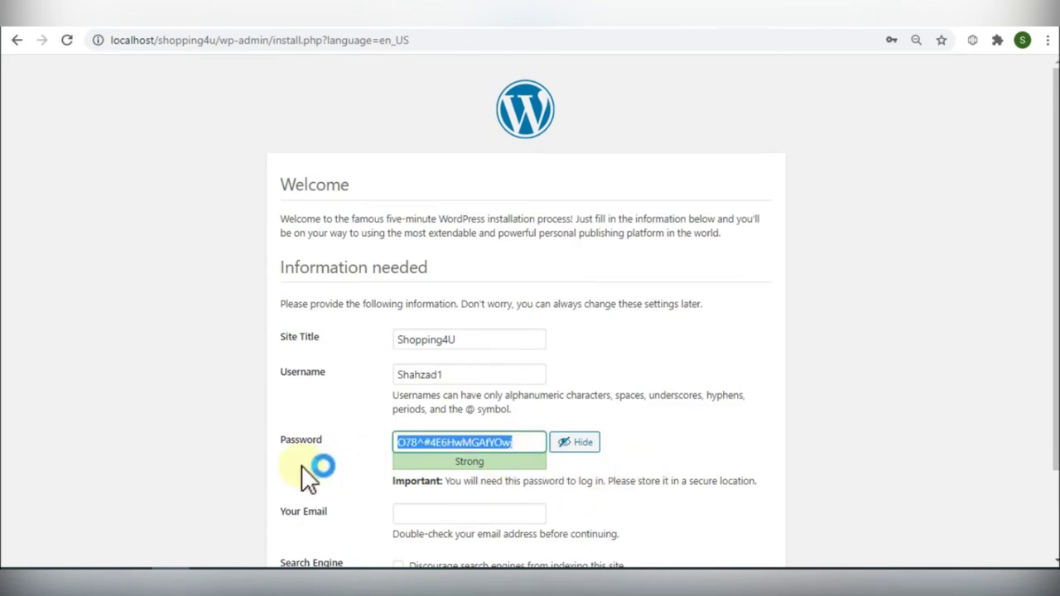
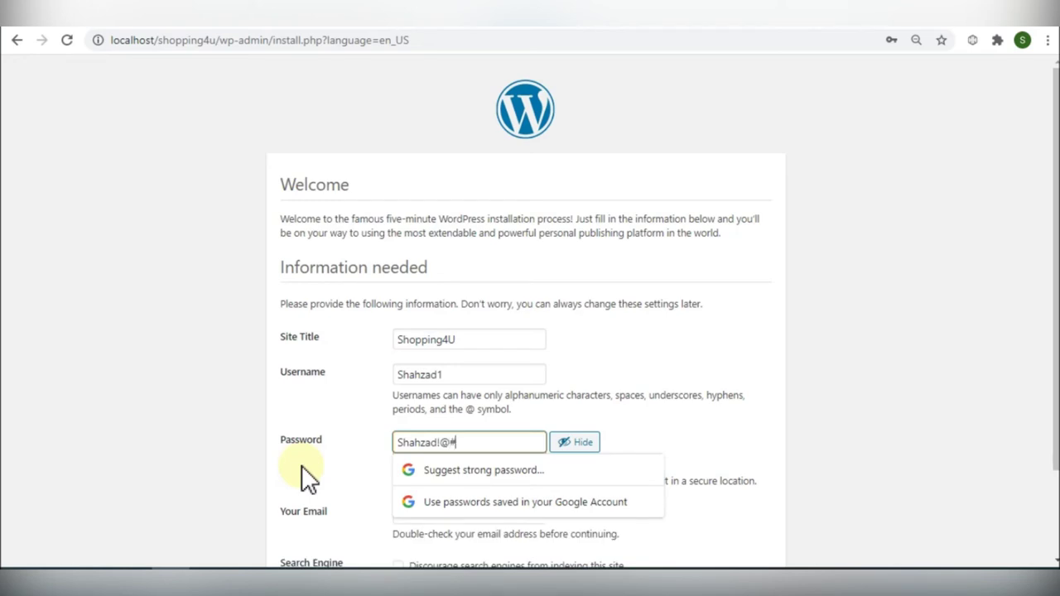
Step: Fill the admin e-mail from the browser's suggestion and install WordPress
scroll(464, 497, "down", 2)
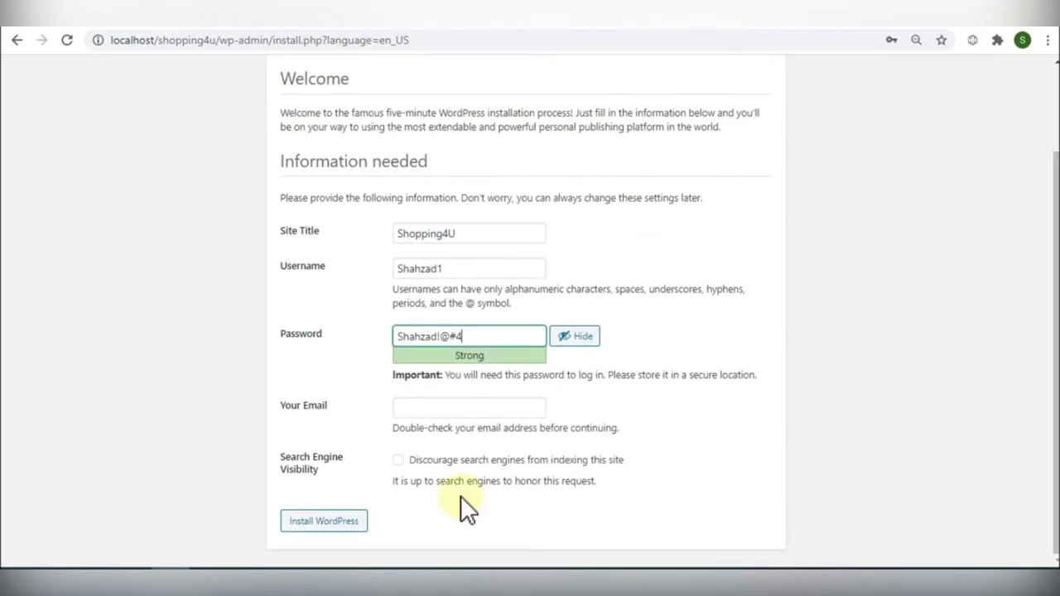
left_click(439, 407)
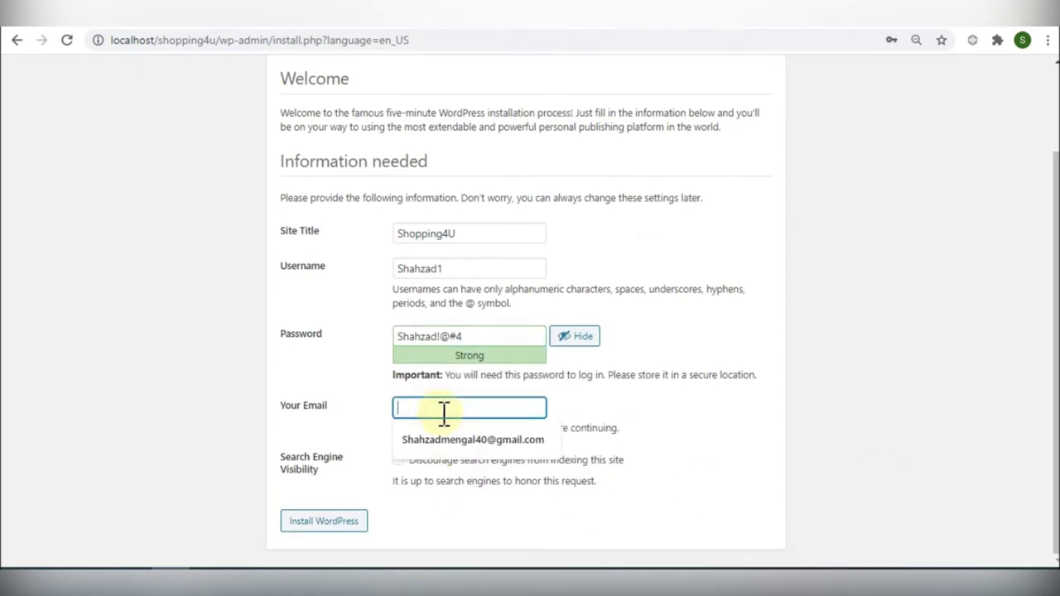
key("Down")
key("Return")
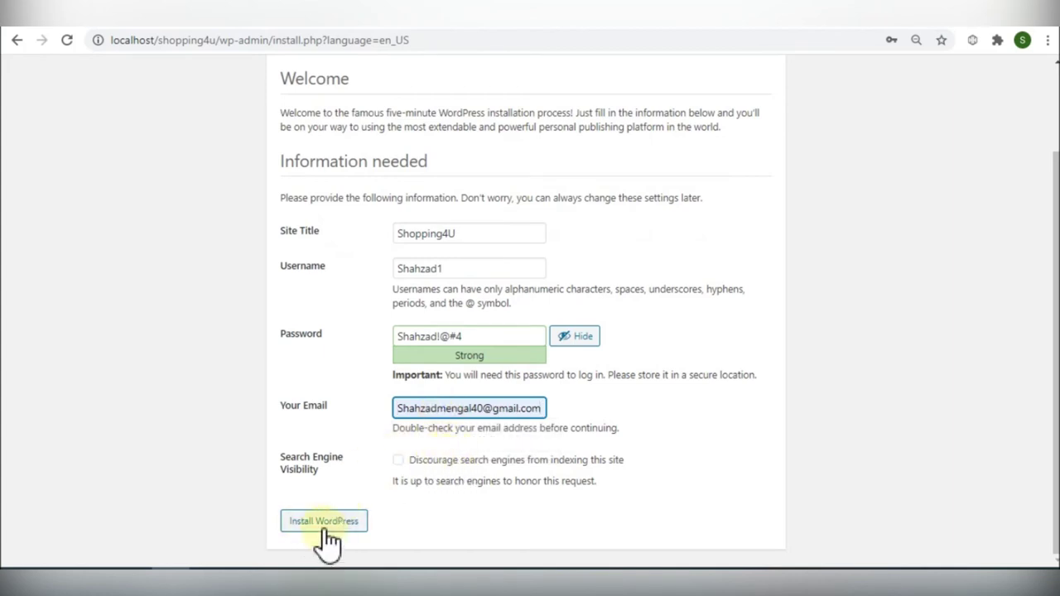
left_click(326, 523)
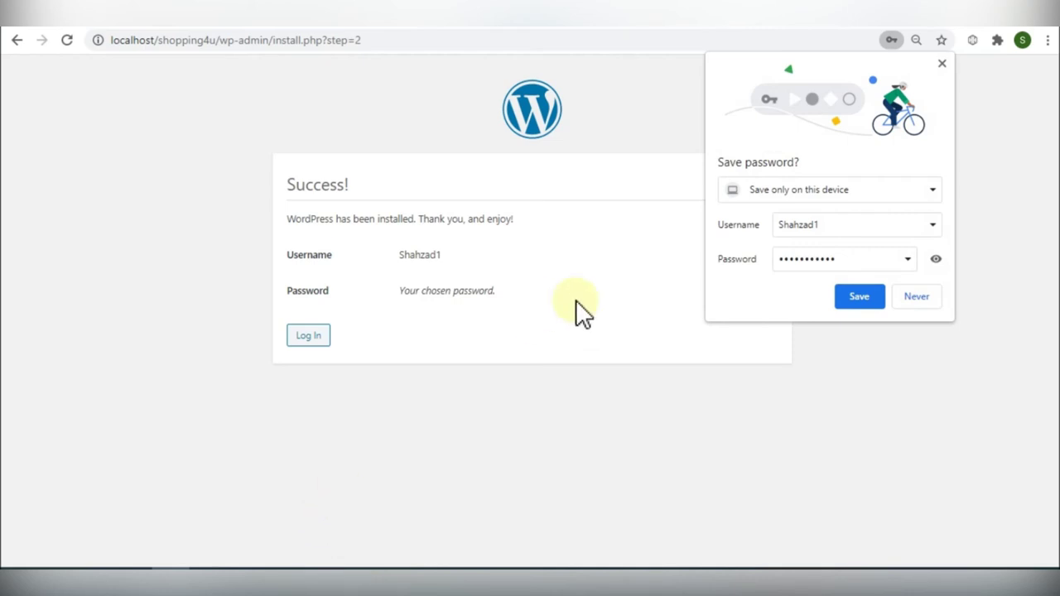
Step: Save the new login in Chrome and continue to the Log In page
left_click(859, 297)
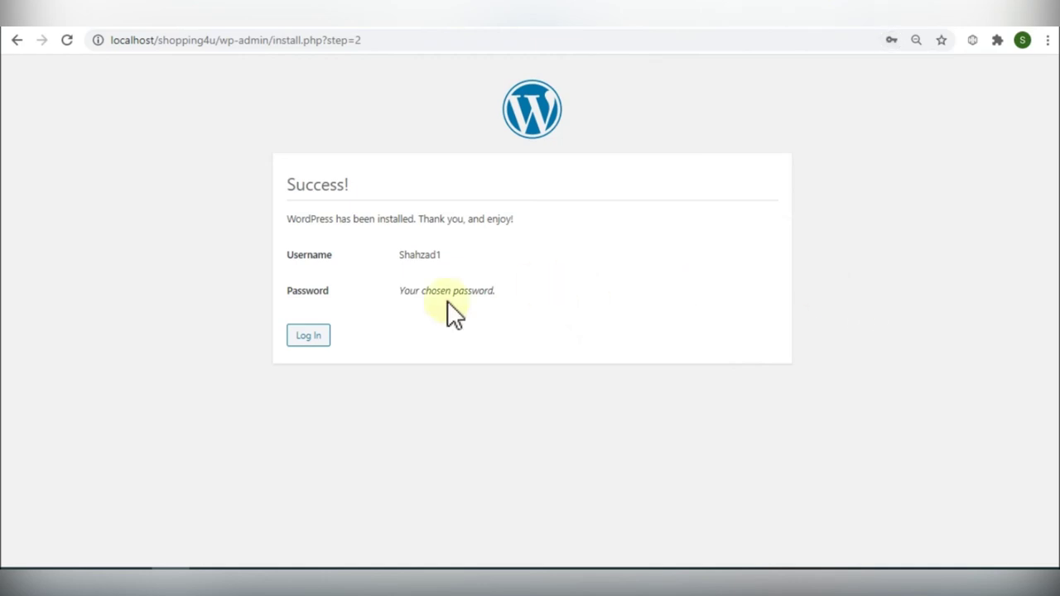
left_click(301, 334)
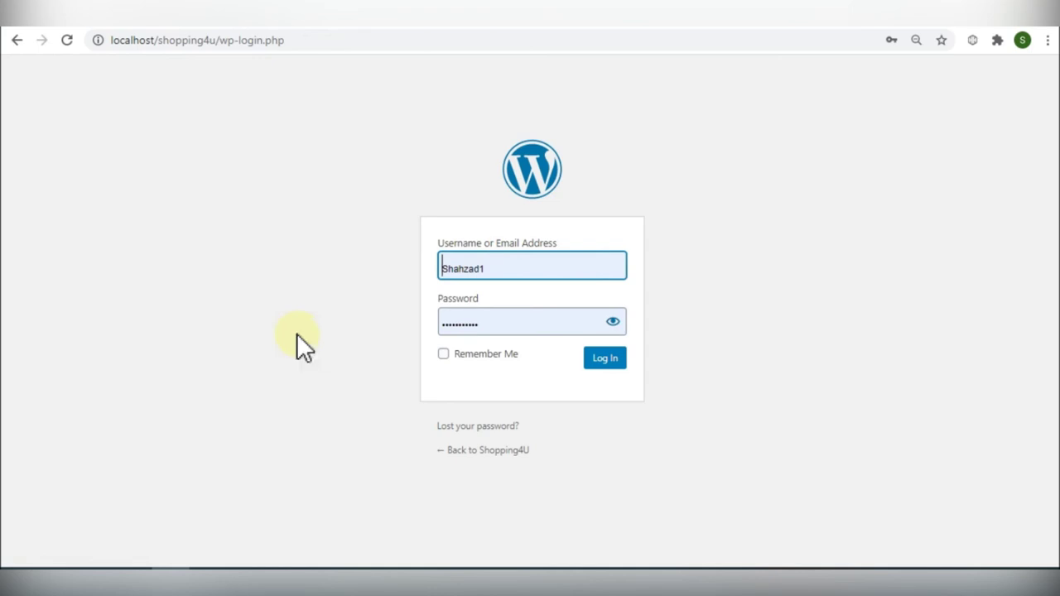
Step: Tick Remember Me, reveal the saved password, and log in to Shopping4U
left_click(459, 362)
left_click(454, 355)
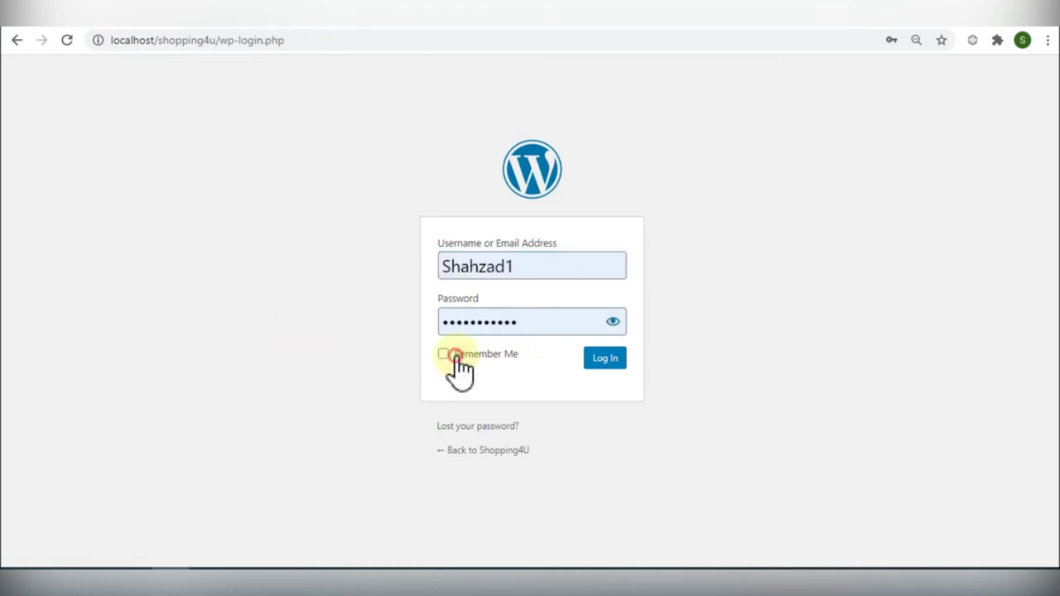
left_click(613, 322)
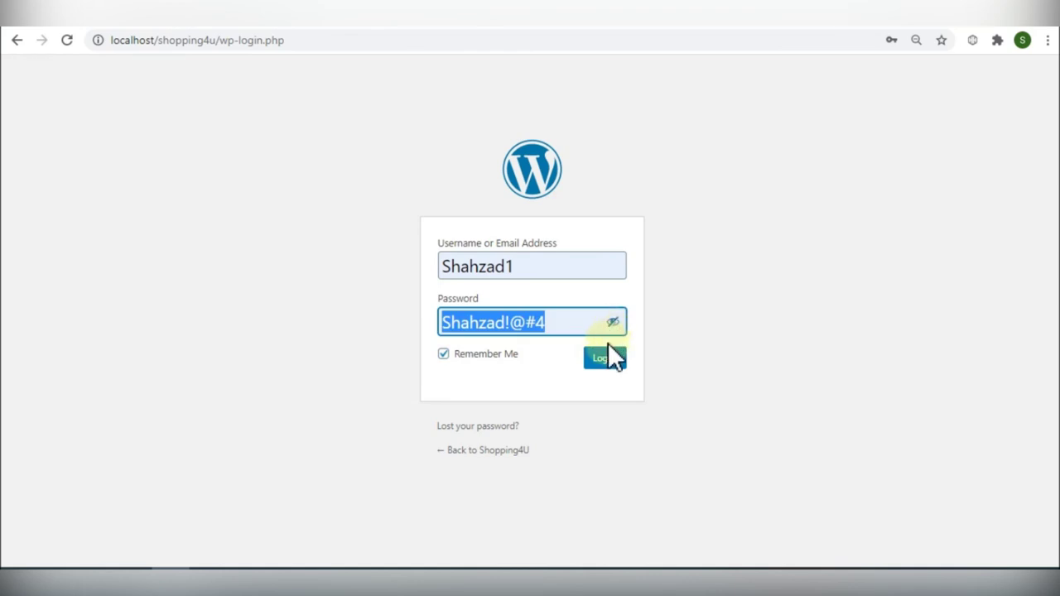
left_click(607, 356)
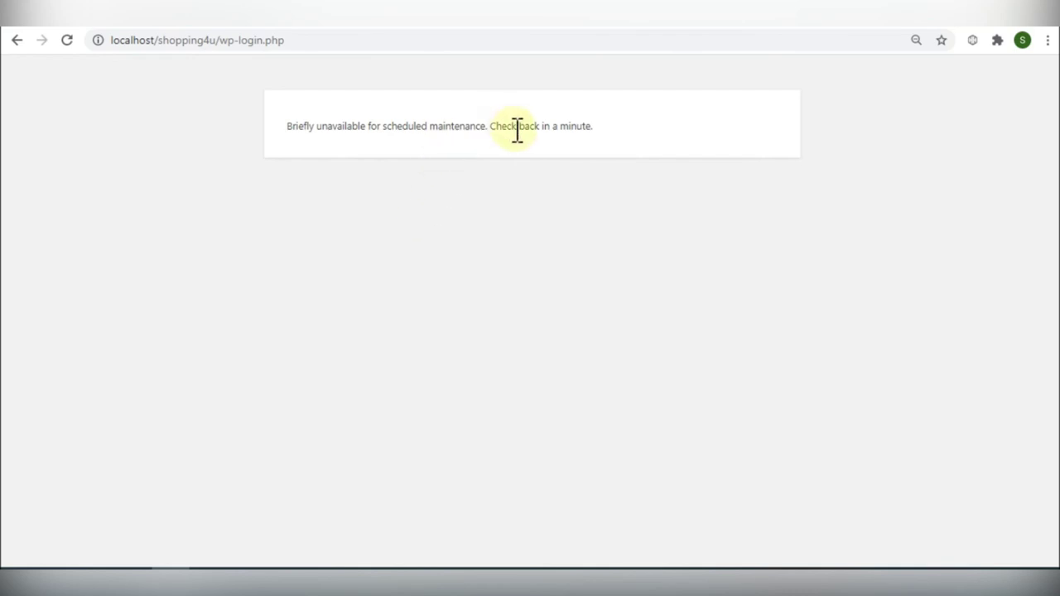
Step: Reload past the maintenance notice, resubmit the login, and choose Customize Your Site
left_click(66, 41)
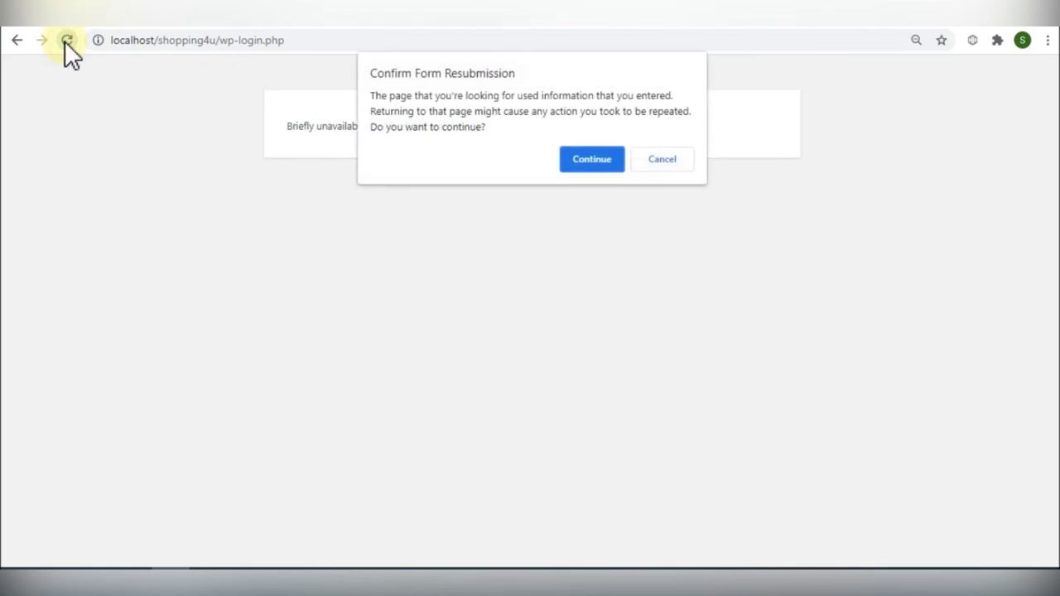
key("Return")
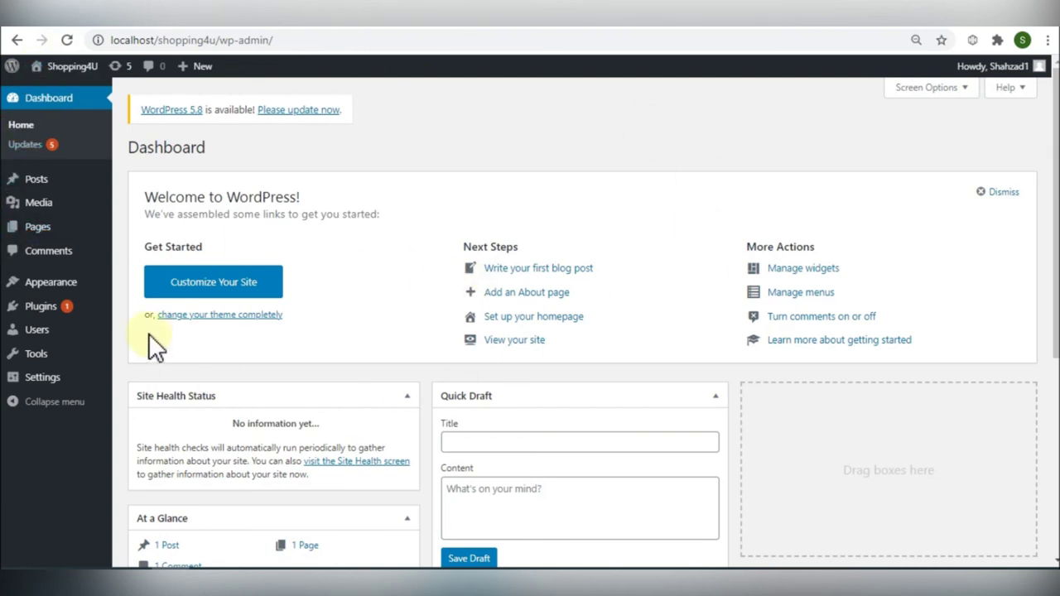
left_click(263, 290)
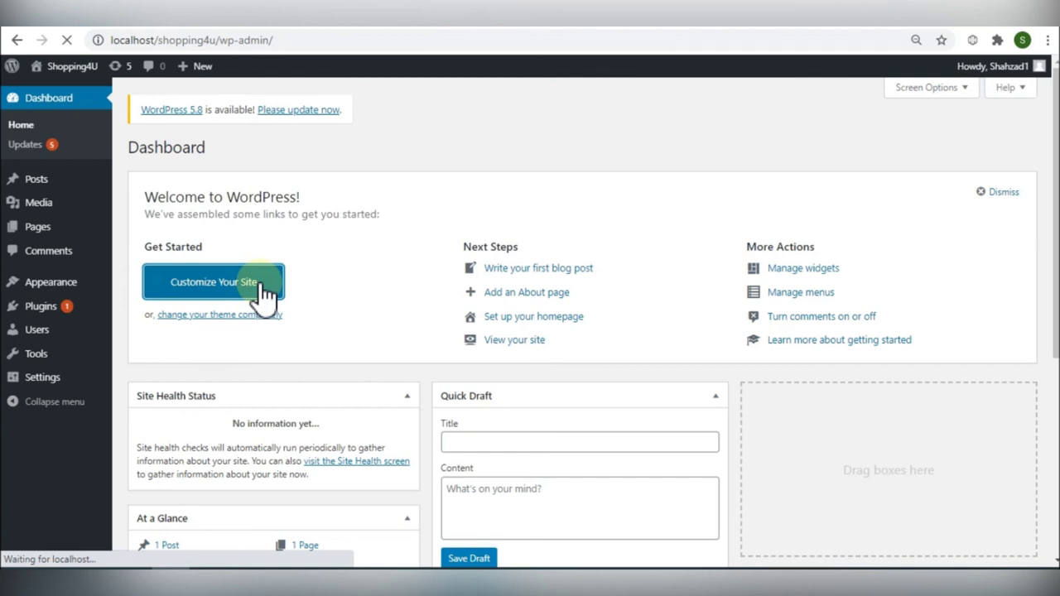